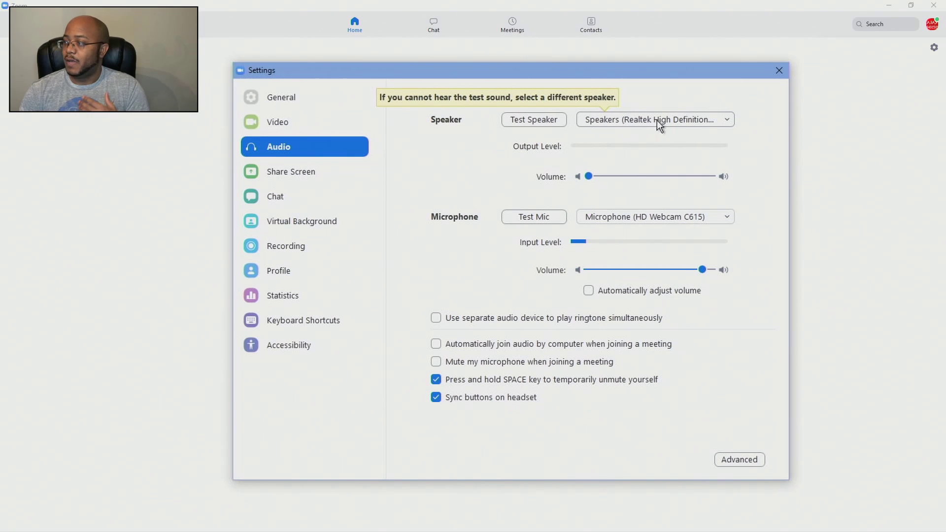
Review the available speaker devices in Zoom's audio settings, close the settings and minimize Zoom to reach OBS.
{"action": "left_click", "coordinate": [659, 120]}
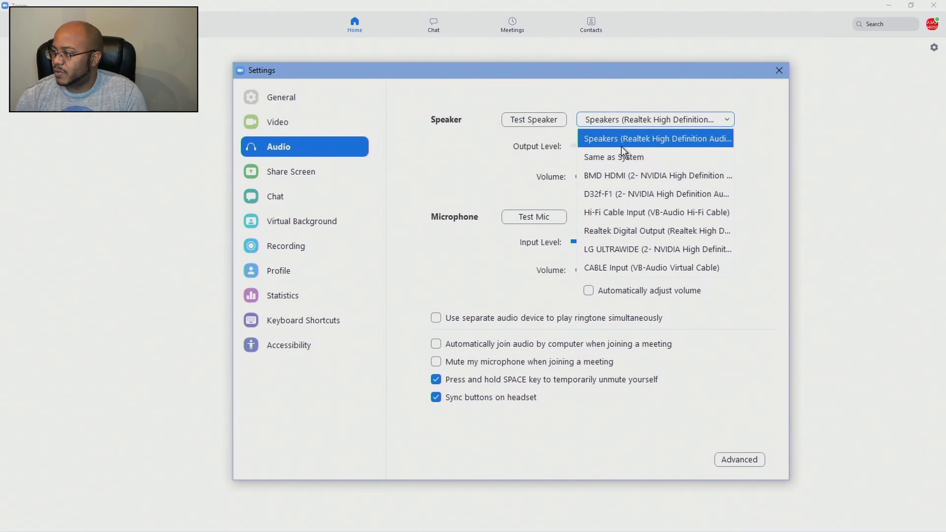
{"action": "left_click", "coordinate": [764, 116]}
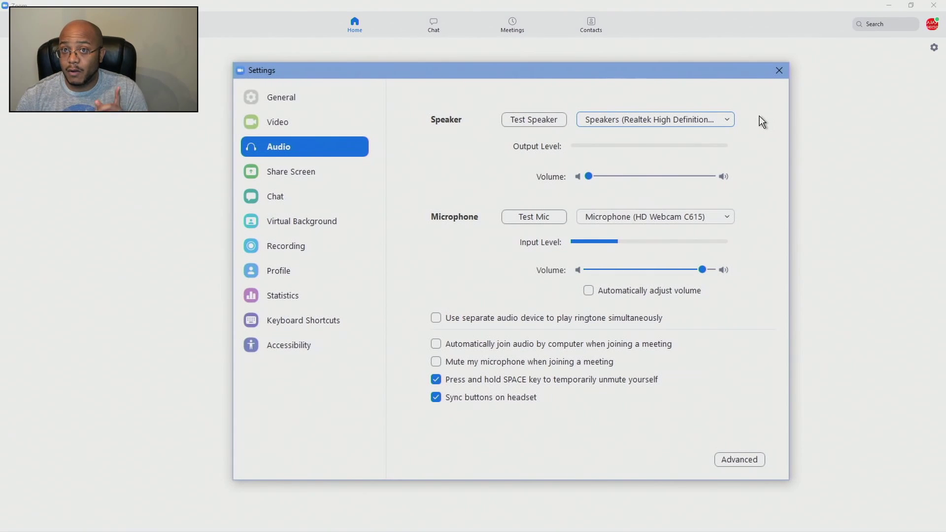
{"action": "left_click", "coordinate": [779, 70]}
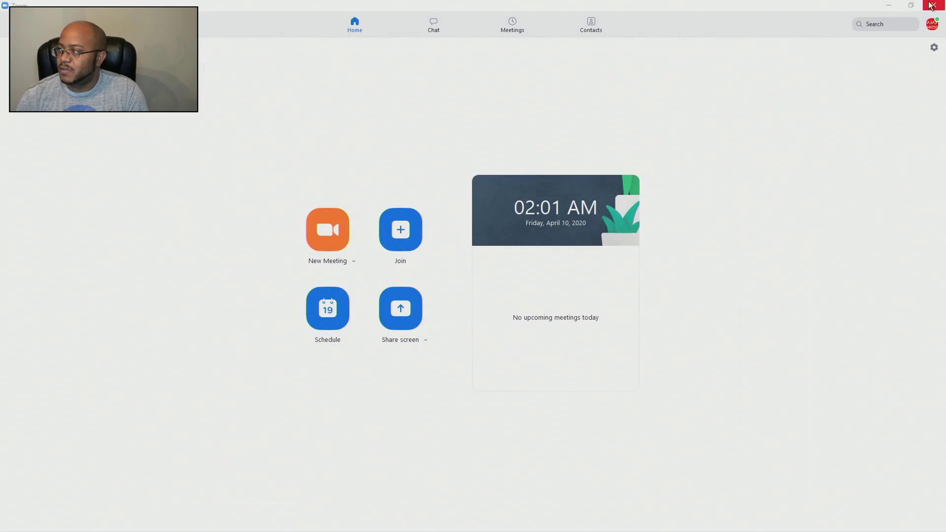
{"action": "left_click", "coordinate": [889, 5]}
{"action": "left_click", "coordinate": [590, 174]}
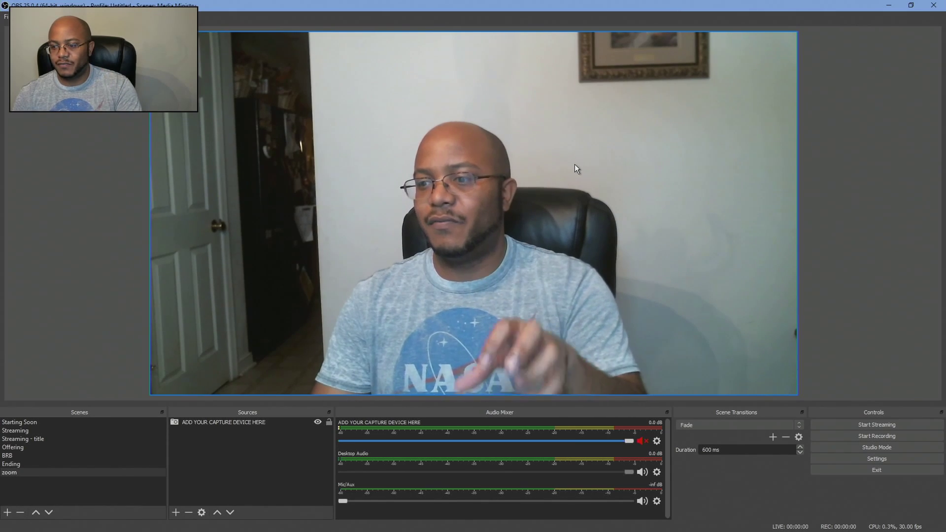
Open the OBS audio settings and review the devices available for Desktop Audio.
{"action": "left_click", "coordinate": [893, 458]}
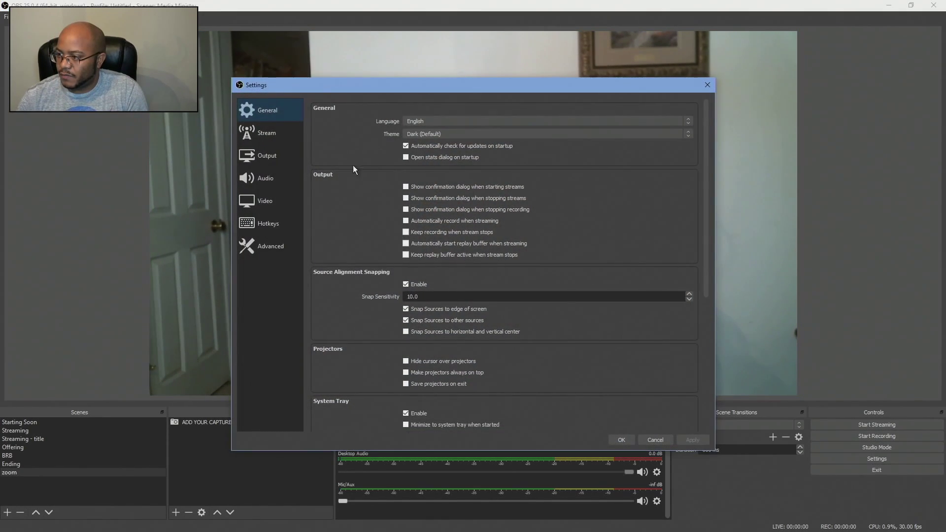
{"action": "left_click", "coordinate": [269, 173]}
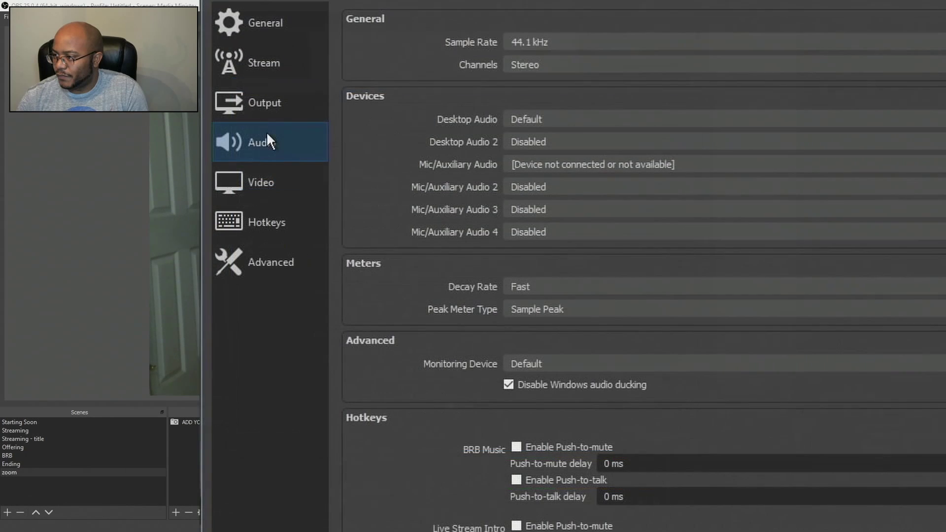
{"action": "left_click", "coordinate": [539, 123]}
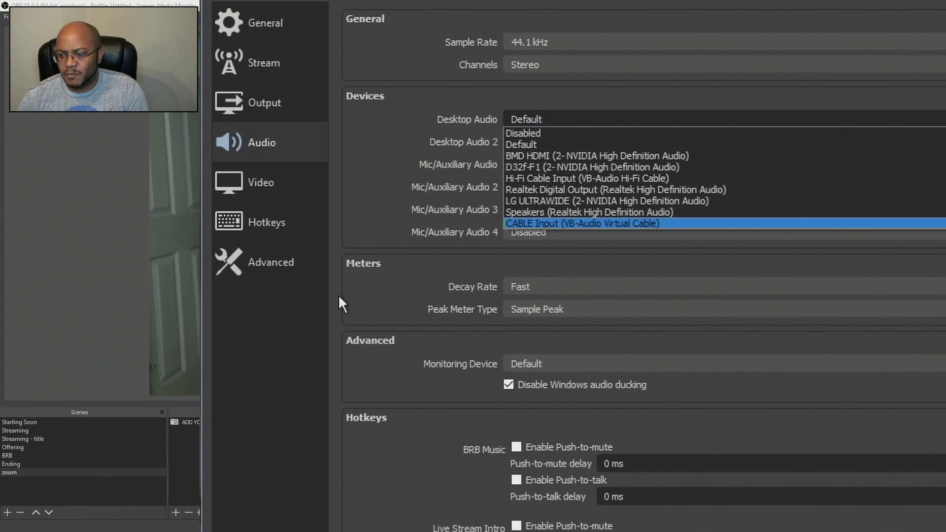
{"action": "key", "text": "Escape"}
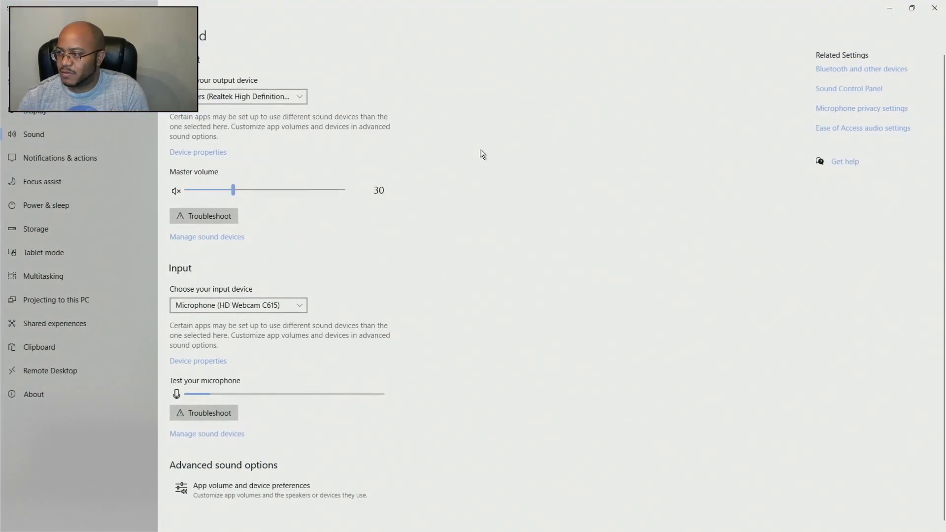
Check the available output devices in the Windows sound settings and close that window.
{"action": "left_click", "coordinate": [298, 98]}
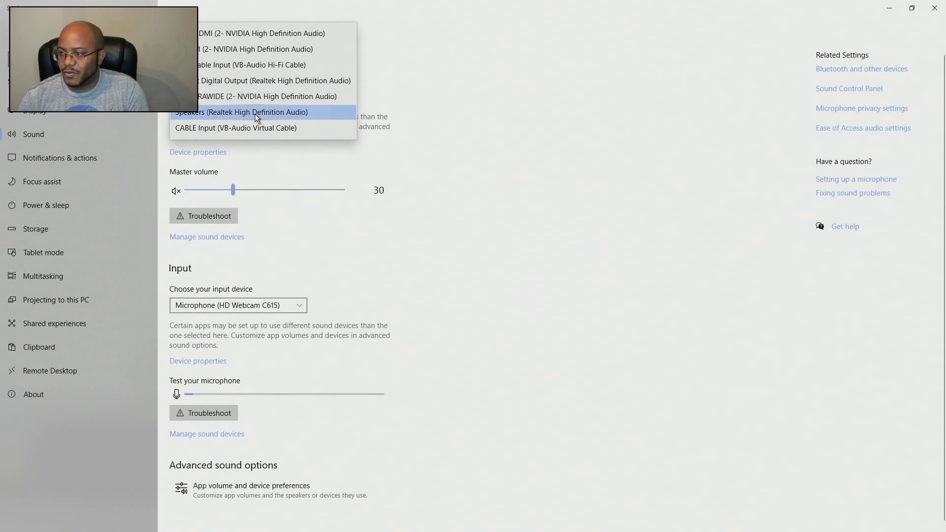
{"action": "left_click", "coordinate": [623, 120]}
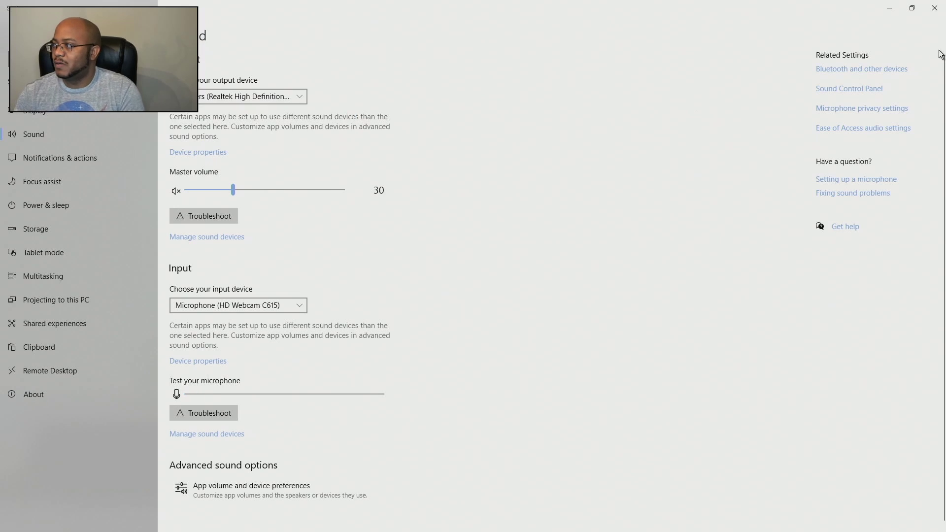
{"action": "left_click", "coordinate": [934, 8]}
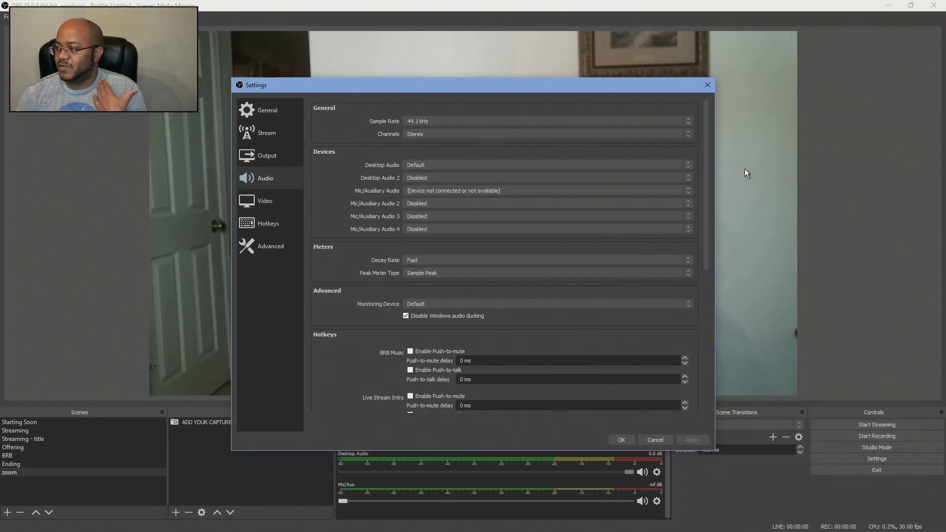
Compare the Desktop Audio device choices in the OBS settings and leave the settings without saving.
{"action": "left_click", "coordinate": [419, 163]}
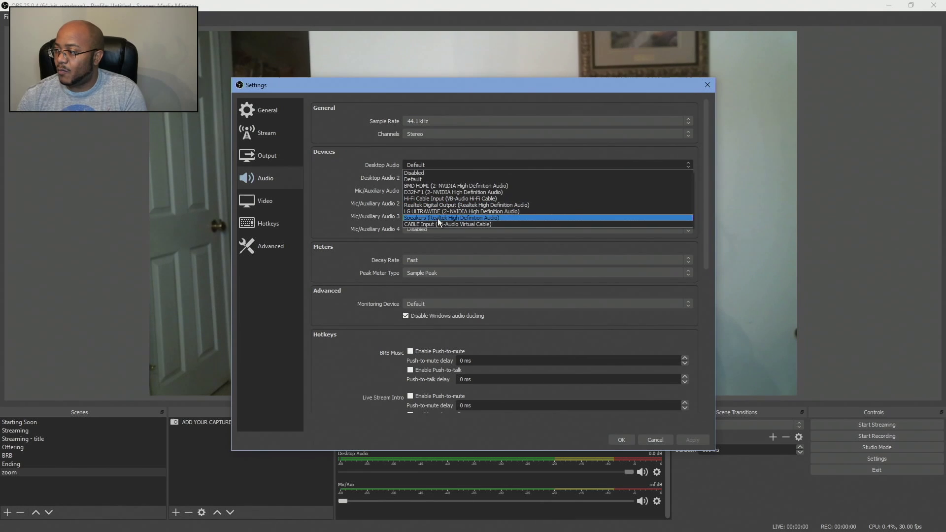
{"action": "left_click", "coordinate": [359, 105]}
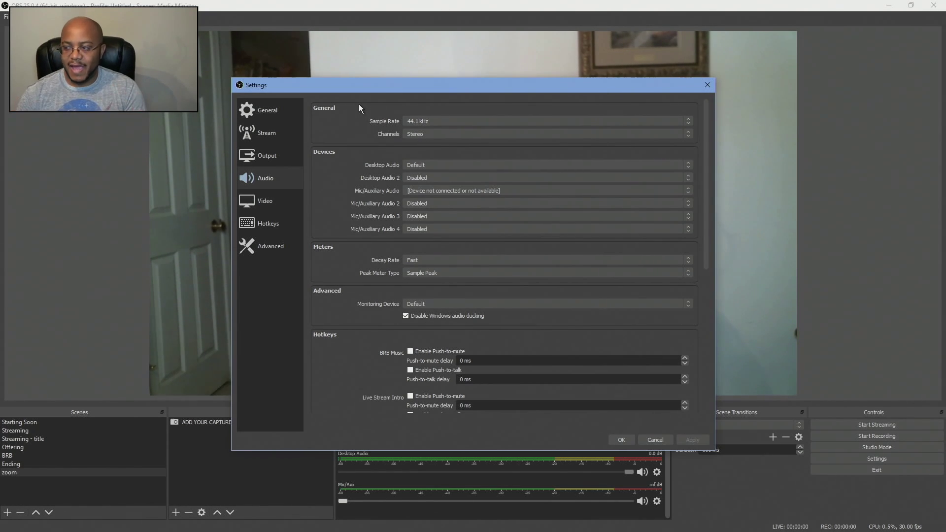
{"action": "left_click", "coordinate": [655, 439]}
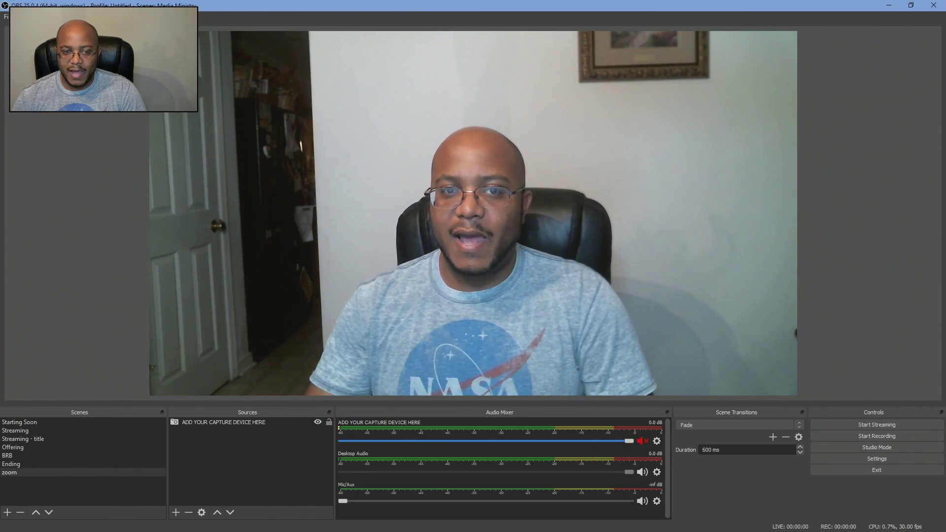
Switch to Google Play Music, play the album The Longest Day, and arrange the browser and OBS side by side.
{"action": "key", "text": "alt+Tab"}
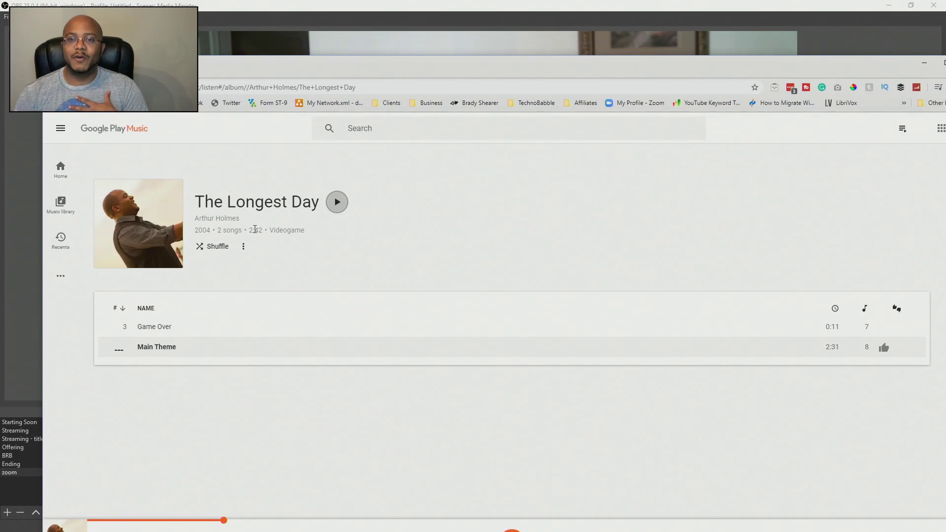
{"action": "left_click", "coordinate": [343, 205]}
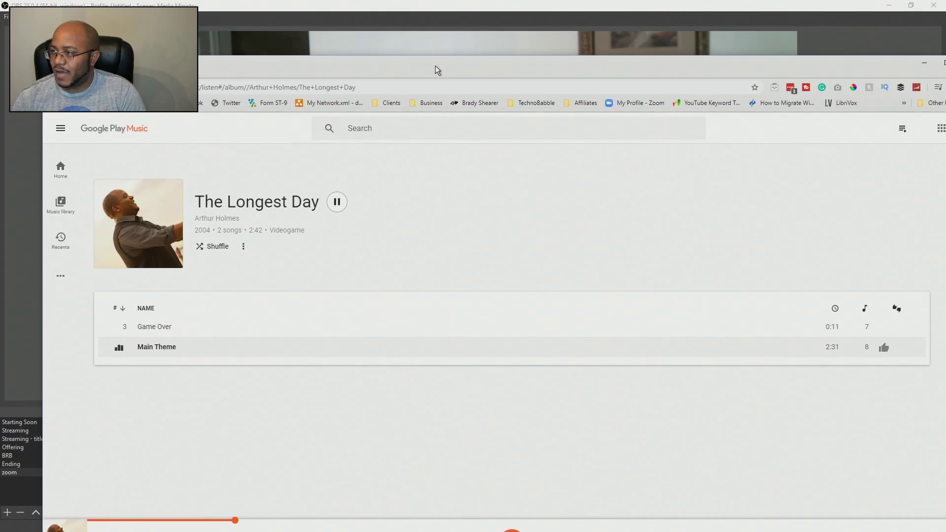
{"action": "left_click_drag", "start_coordinate": [438, 73], "coordinate": [0, 93]}
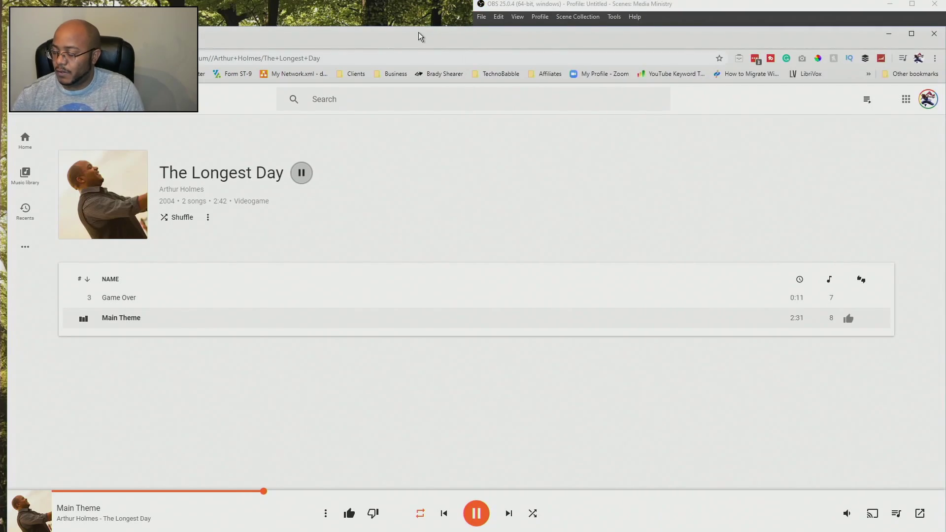
{"action": "key", "text": "super+Left"}
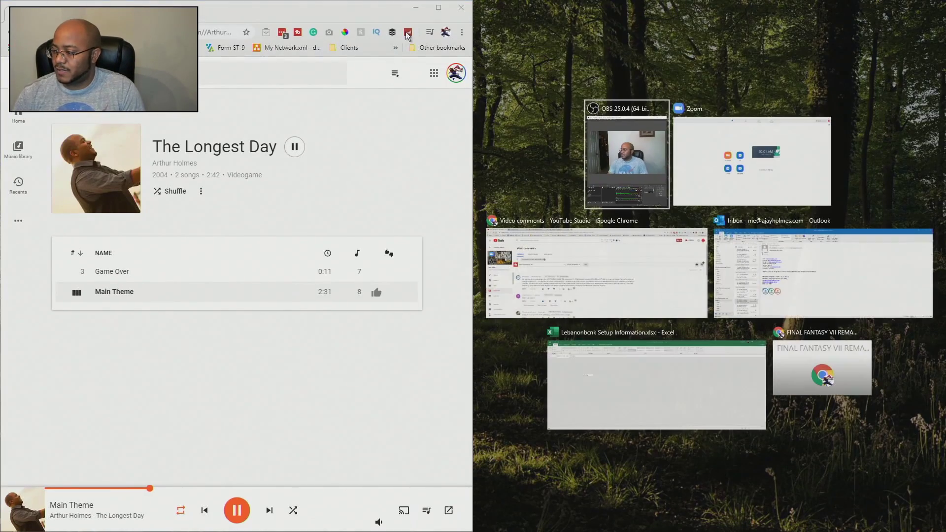
{"action": "left_click", "coordinate": [611, 153]}
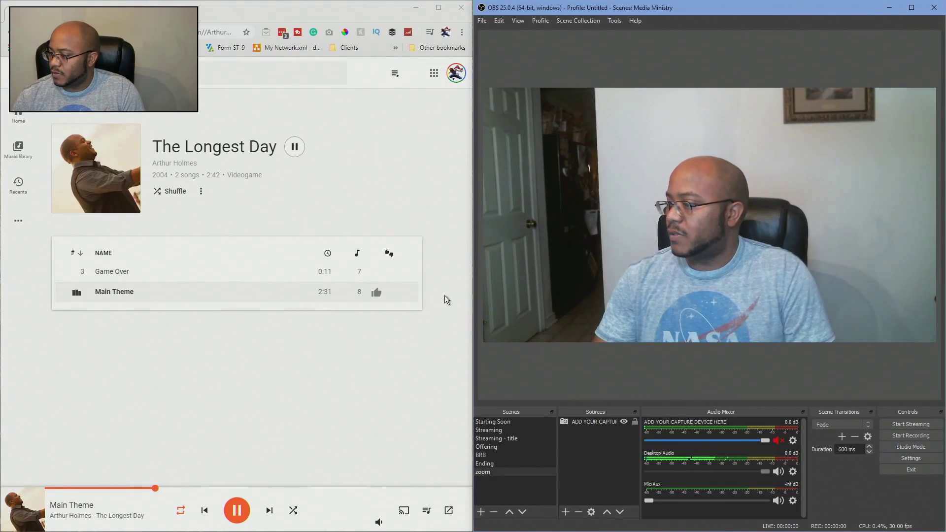
Pause the music and unmute the capture device source in the OBS audio mixer.
{"action": "left_click", "coordinate": [237, 510]}
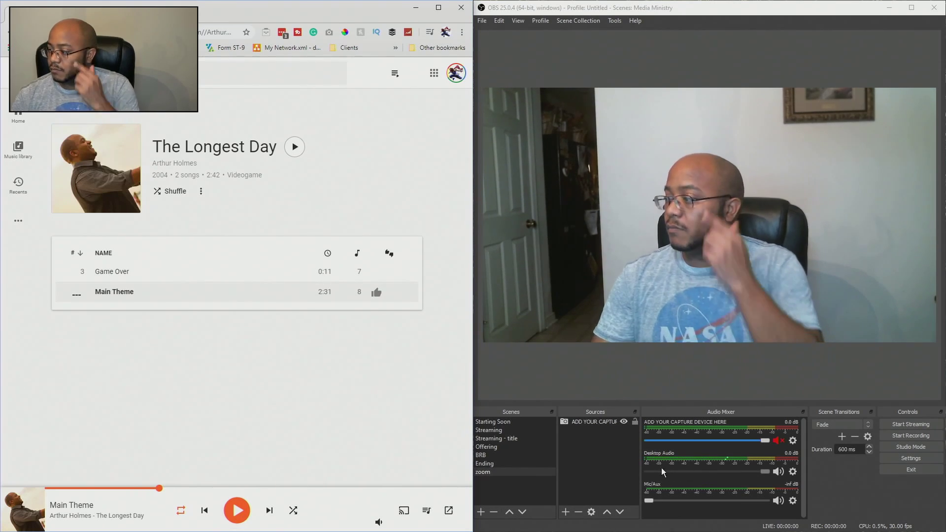
{"action": "left_click", "coordinate": [781, 439]}
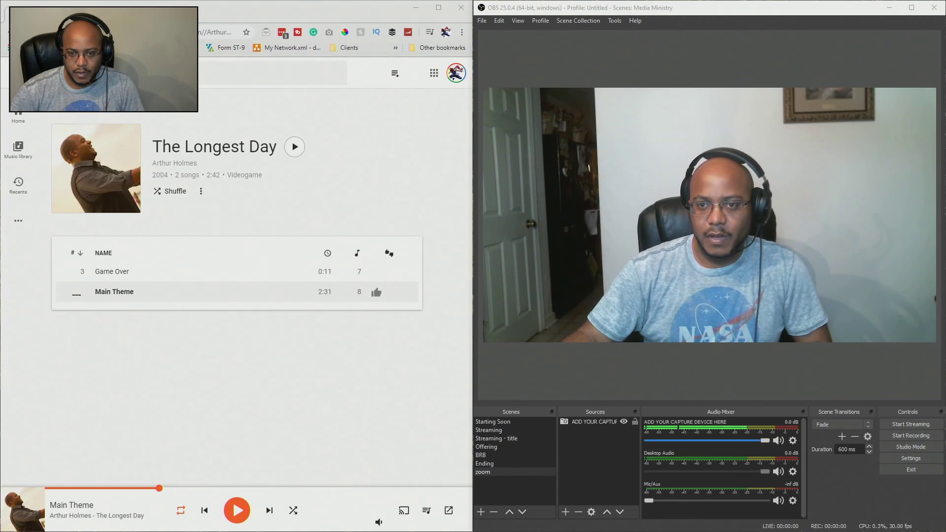
Run the stereo speaker test in the Realtek audio console and unmute the main speaker volume.
{"action": "left_click_drag", "start_coordinate": [229, 162], "coordinate": [275, 88]}
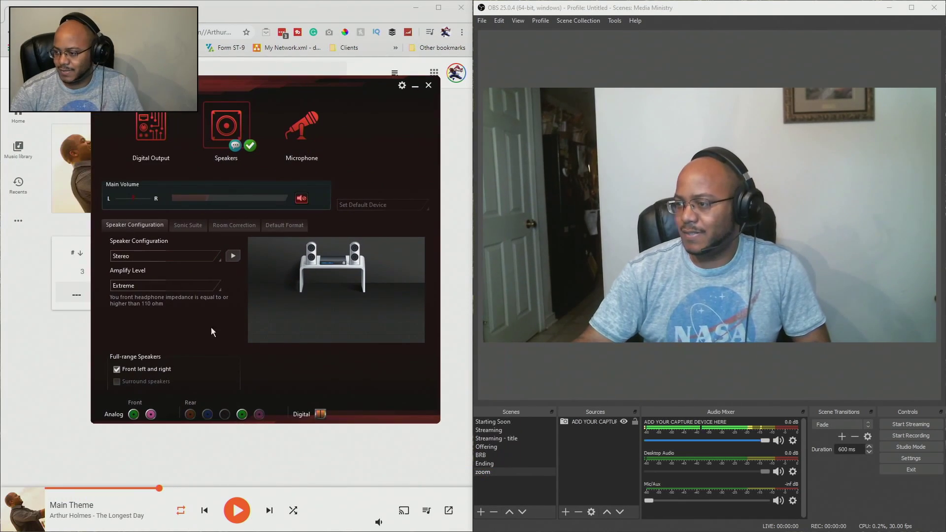
{"action": "left_click", "coordinate": [234, 257]}
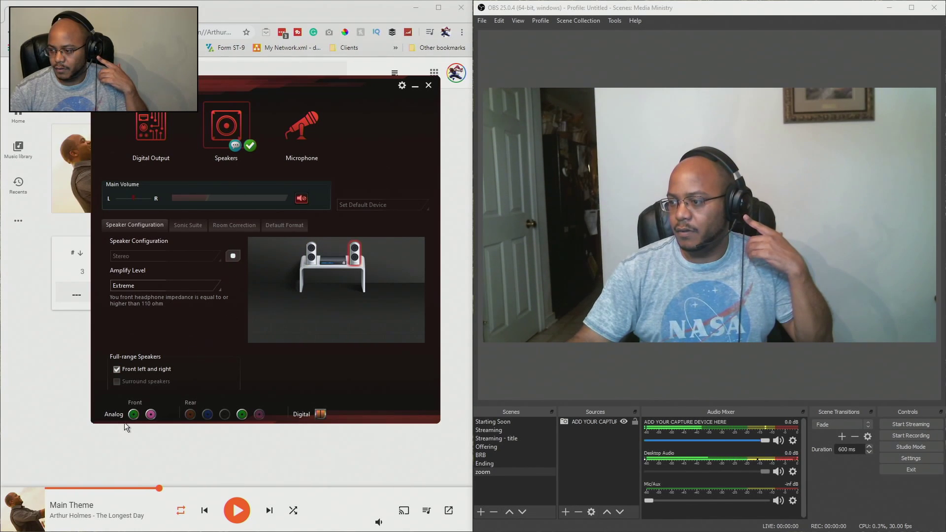
{"action": "left_click", "coordinate": [134, 413]}
{"action": "left_click", "coordinate": [264, 319]}
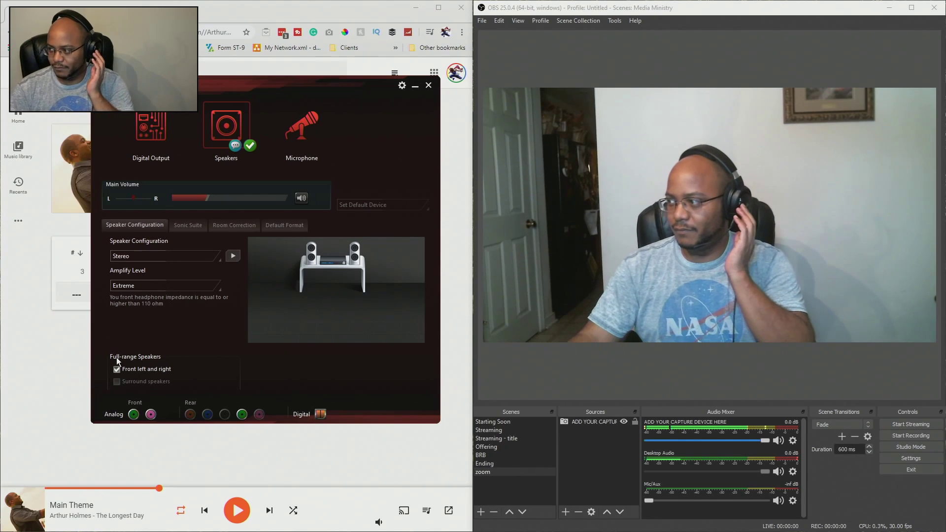
{"action": "left_click", "coordinate": [234, 257]}
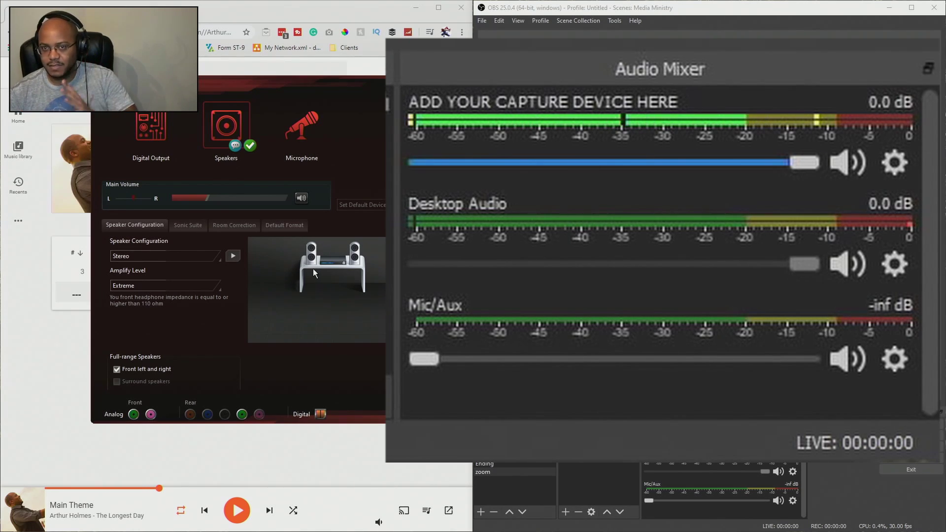
{"action": "left_click", "coordinate": [234, 257]}
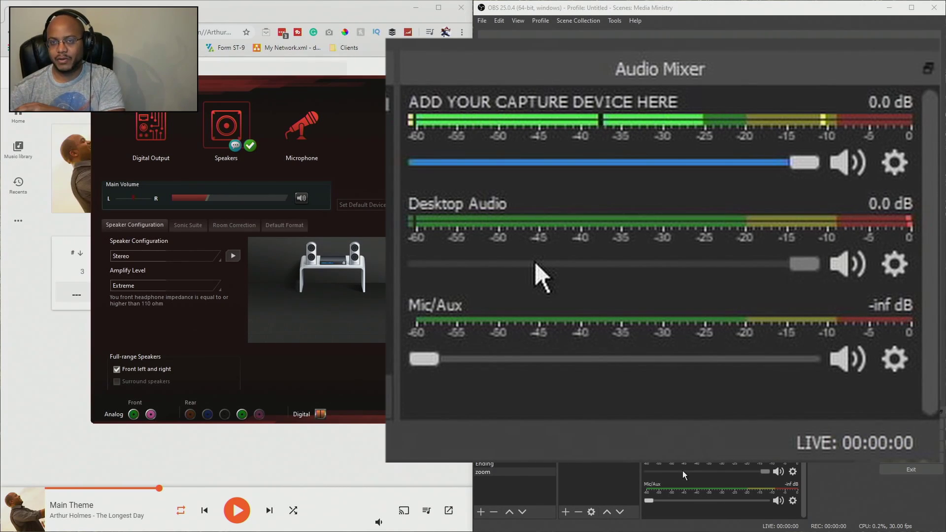
Set the OBS Desktop Audio device to Speakers (Realtek High Definition Audio) and save the settings.
{"action": "left_click", "coordinate": [909, 459]}
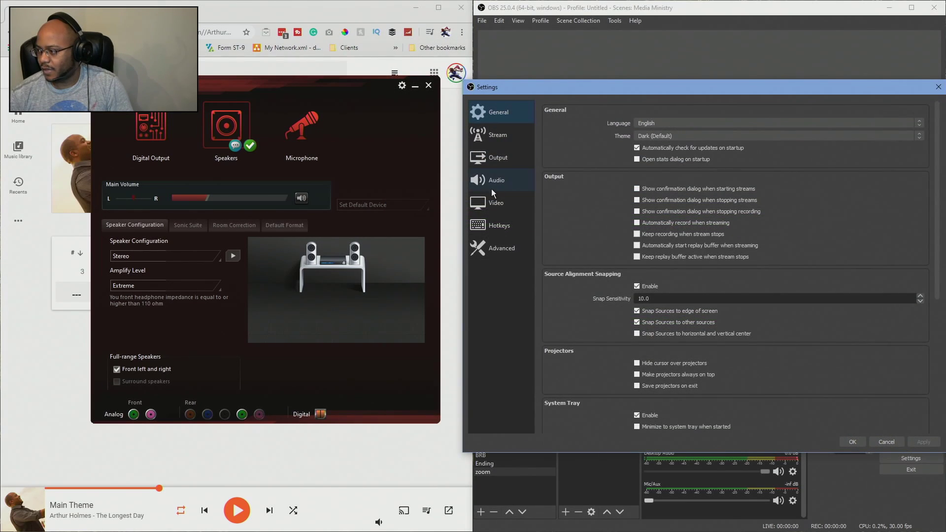
{"action": "left_click", "coordinate": [492, 185]}
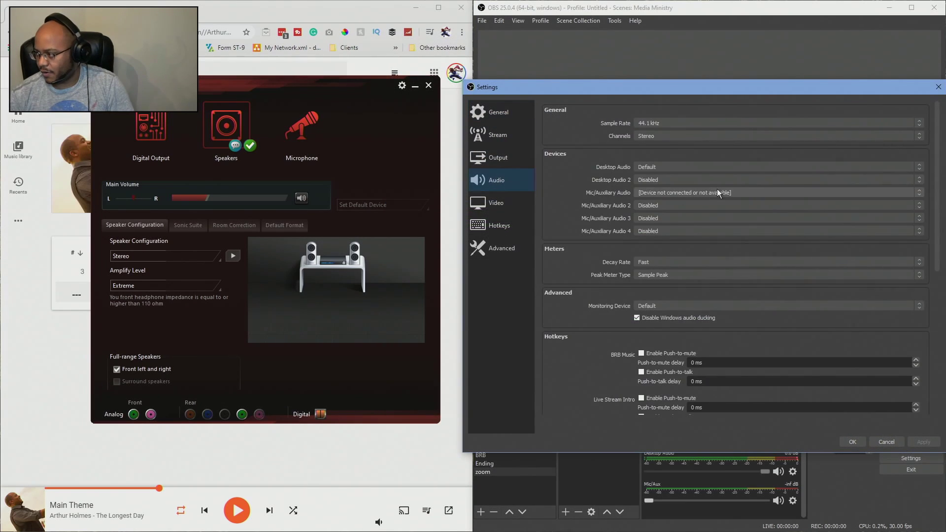
{"action": "left_click", "coordinate": [650, 164]}
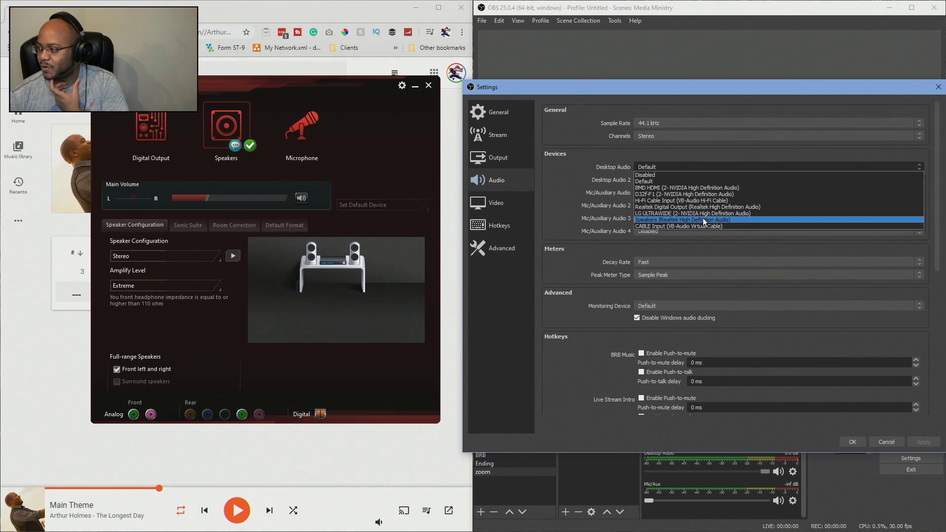
{"action": "left_click", "coordinate": [703, 220]}
{"action": "left_click", "coordinate": [853, 441]}
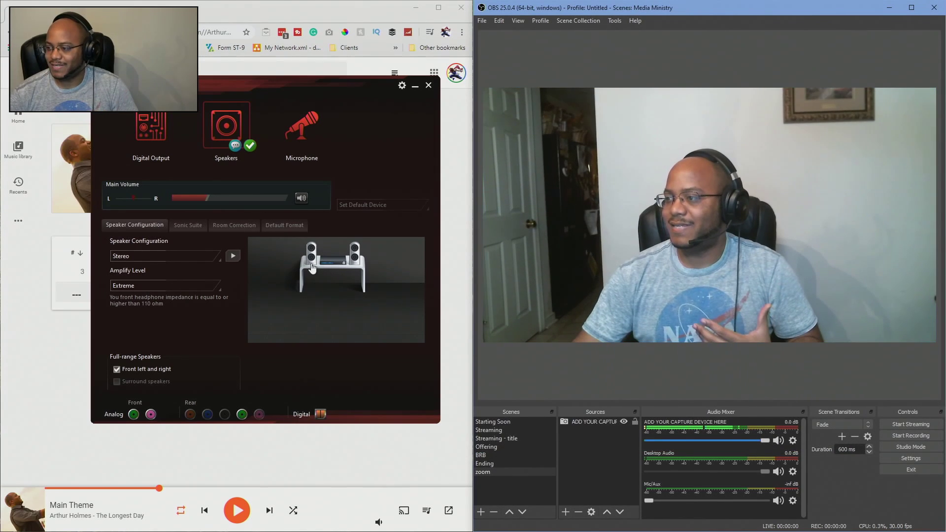
Repeat the stereo speaker test in the audio console and resume the Main Theme track in Google Play Music.
{"action": "left_click", "coordinate": [233, 257]}
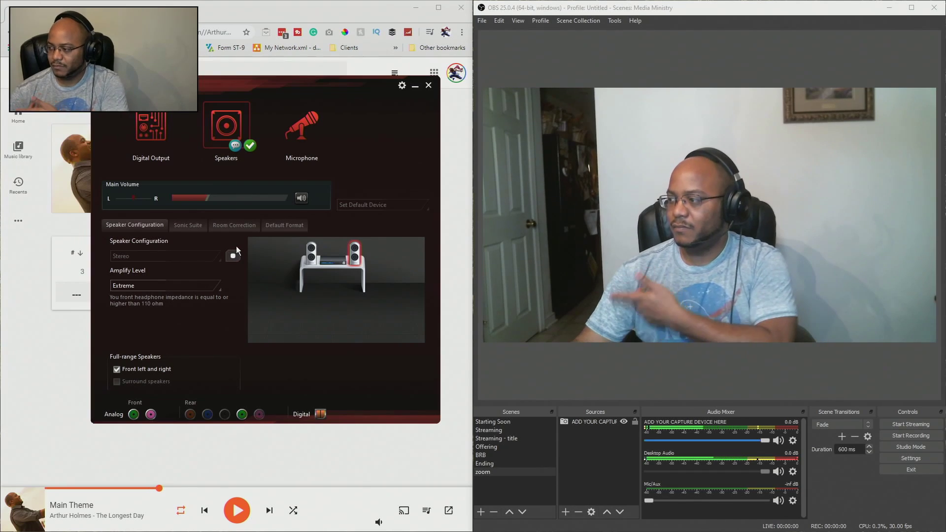
{"action": "left_click", "coordinate": [114, 455]}
{"action": "left_click", "coordinate": [239, 512]}
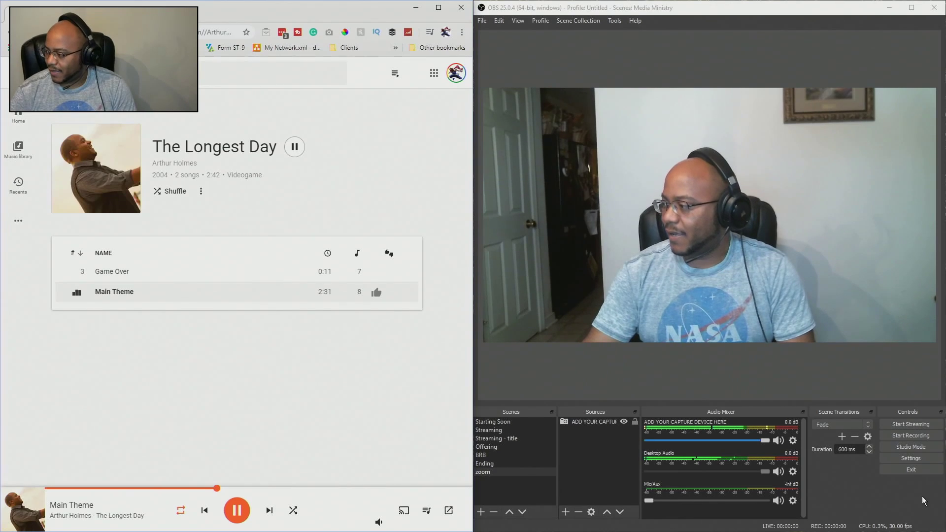
Check which device is selected for Desktop Audio in the OBS audio settings and review the available choices.
{"action": "left_click", "coordinate": [924, 458]}
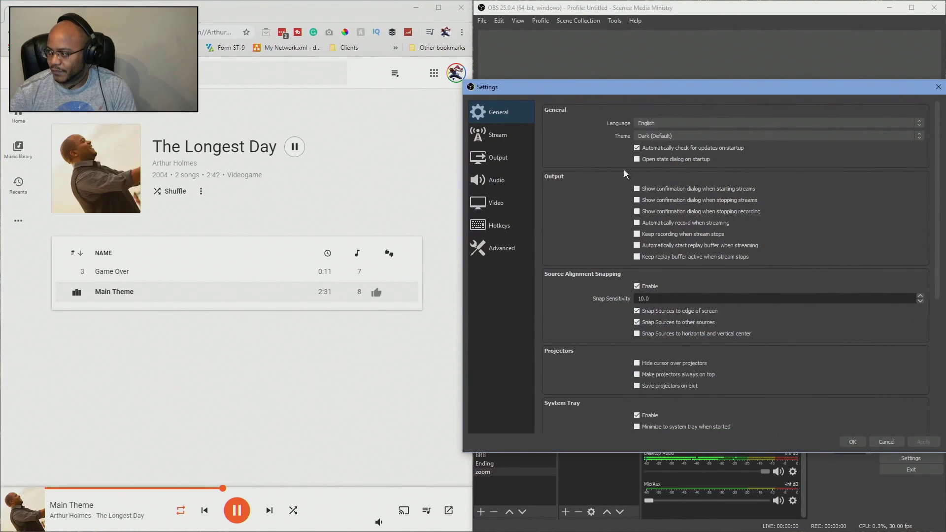
{"action": "left_click", "coordinate": [495, 178]}
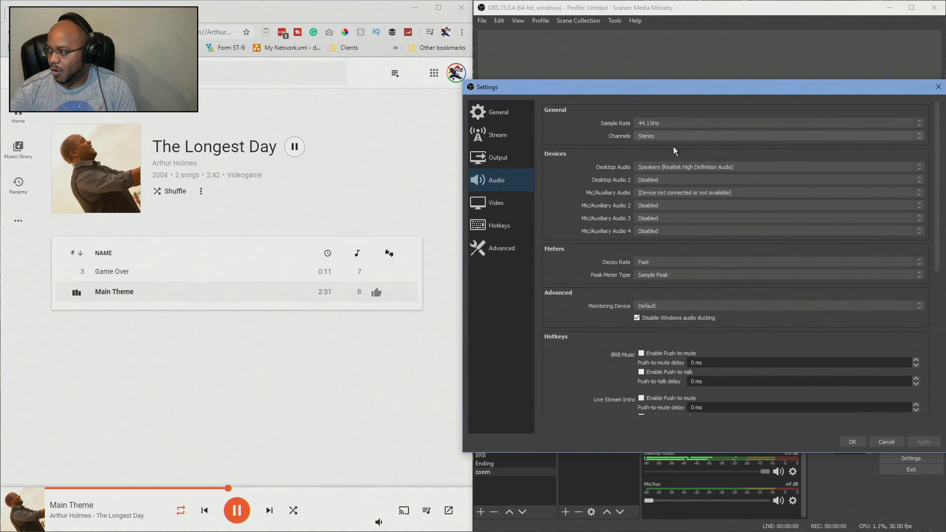
{"action": "left_click", "coordinate": [659, 169]}
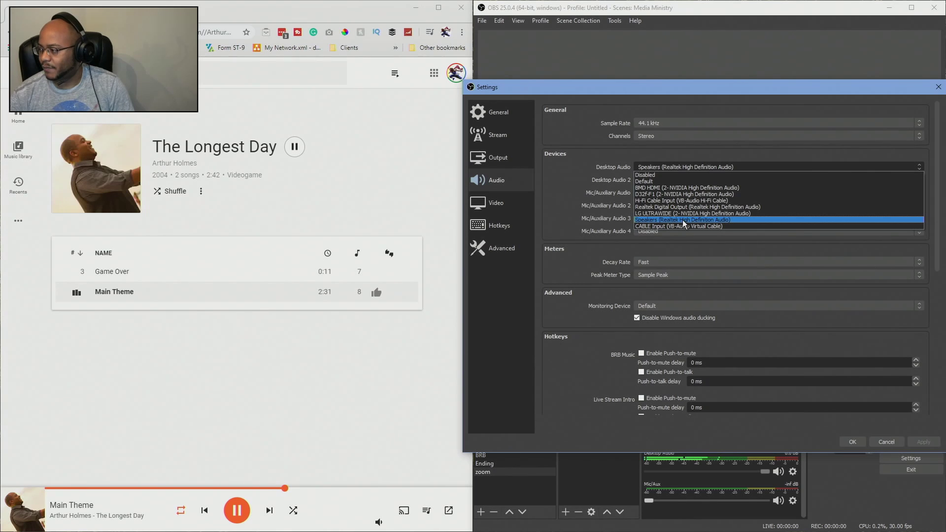
{"action": "left_click", "coordinate": [562, 398]}
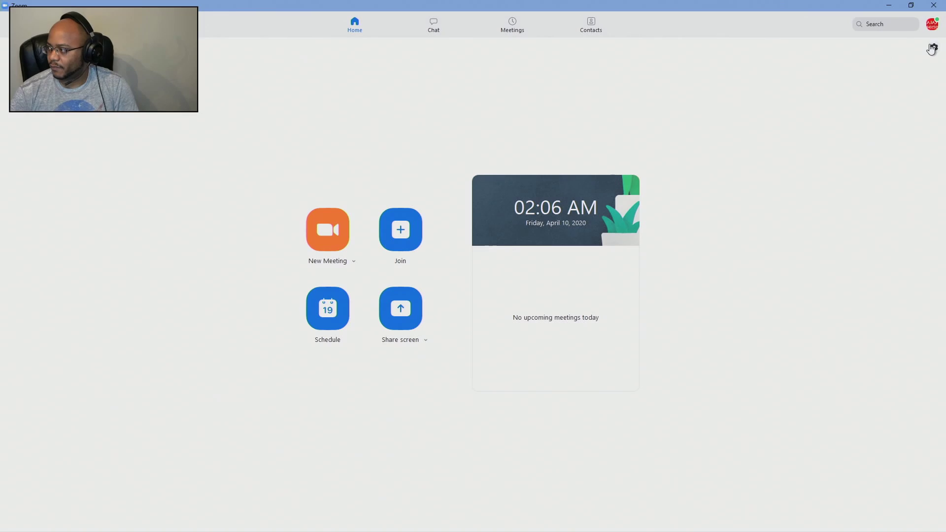
Switch to Zoom, review the speaker device choices in its audio settings, and close the settings and minimize Zoom.
{"action": "left_click", "coordinate": [934, 48]}
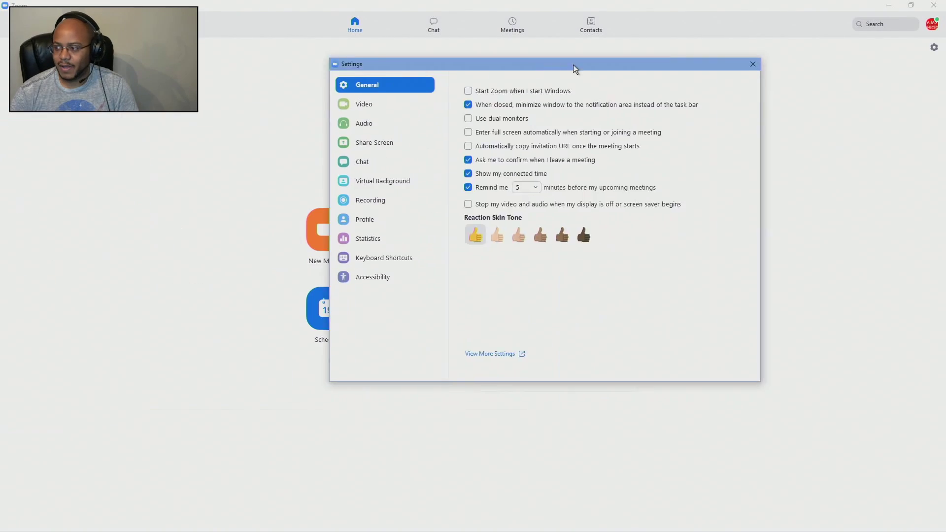
{"action": "left_click", "coordinate": [470, 108]}
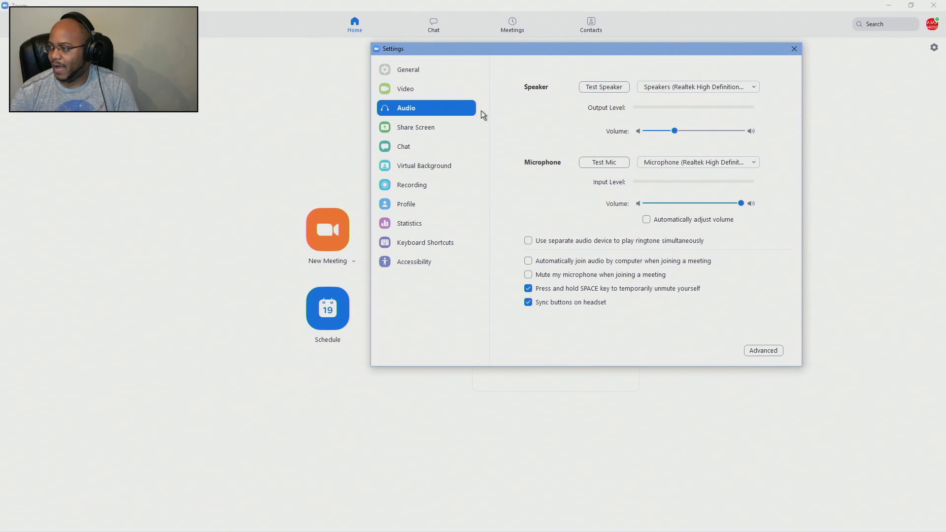
{"action": "left_click", "coordinate": [751, 87]}
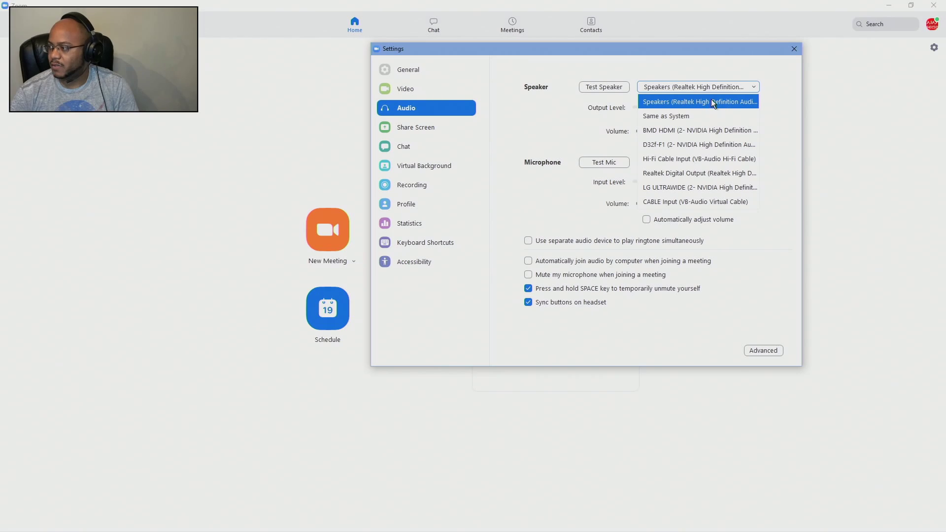
{"action": "left_click", "coordinate": [767, 99]}
{"action": "left_click", "coordinate": [794, 49]}
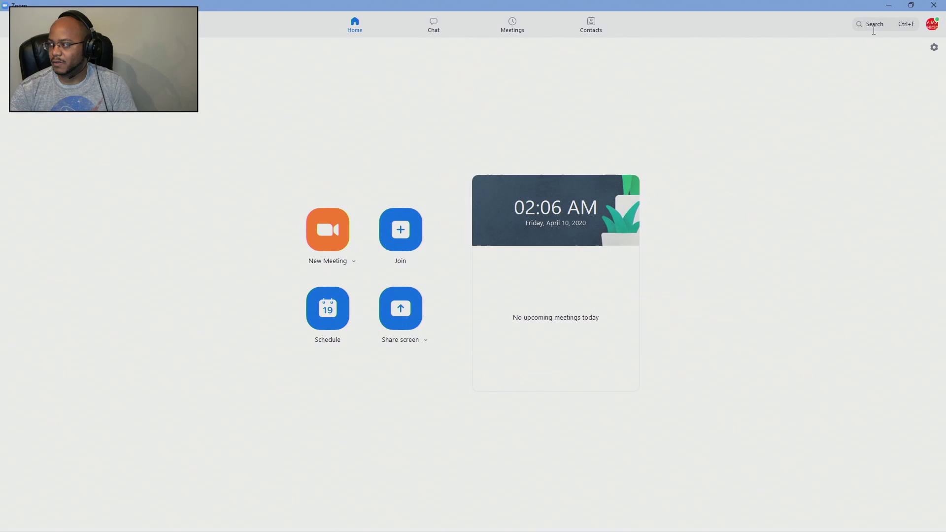
{"action": "left_click", "coordinate": [888, 6]}
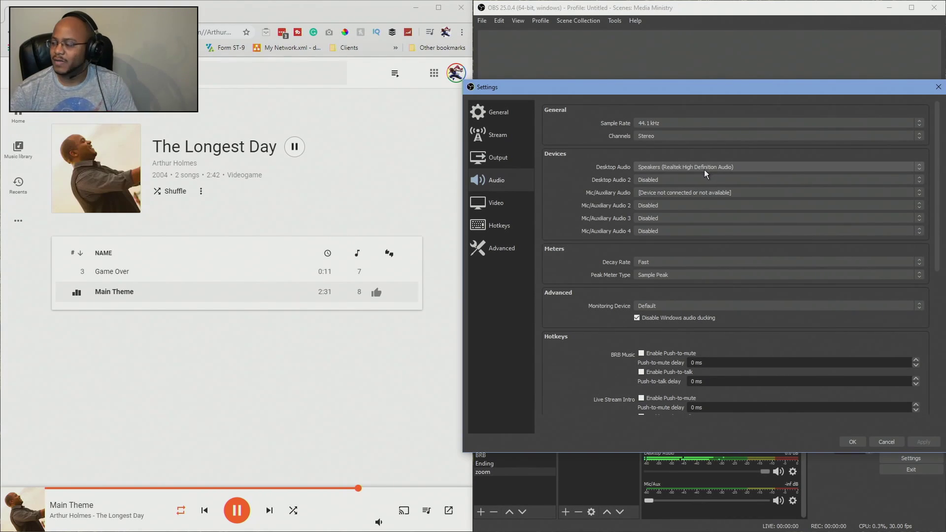
Close the OBS settings without saving and pause the Main Theme track in Google Play Music.
{"action": "left_click", "coordinate": [881, 442]}
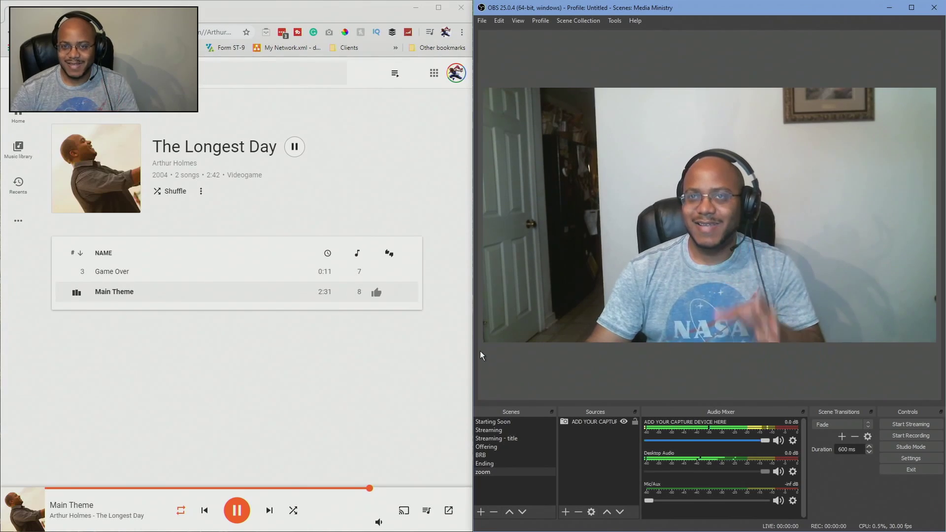
{"action": "left_click", "coordinate": [236, 510]}
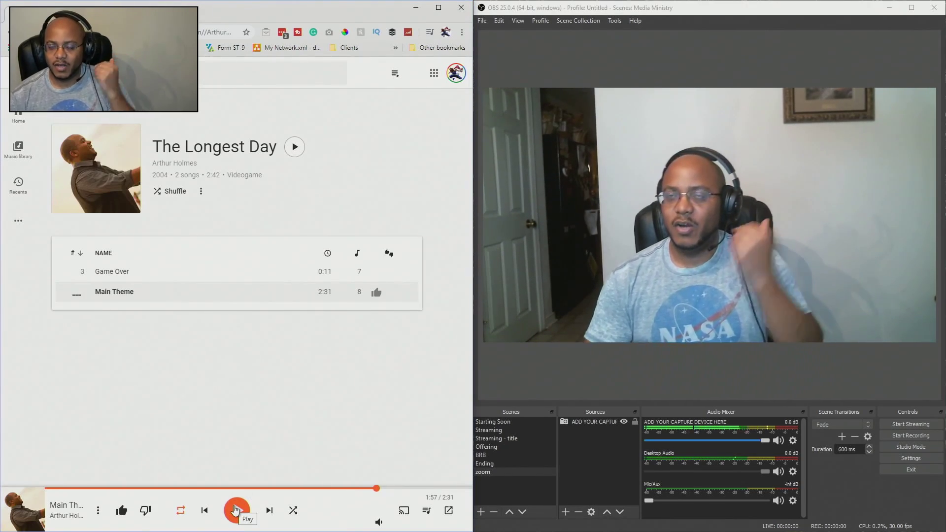